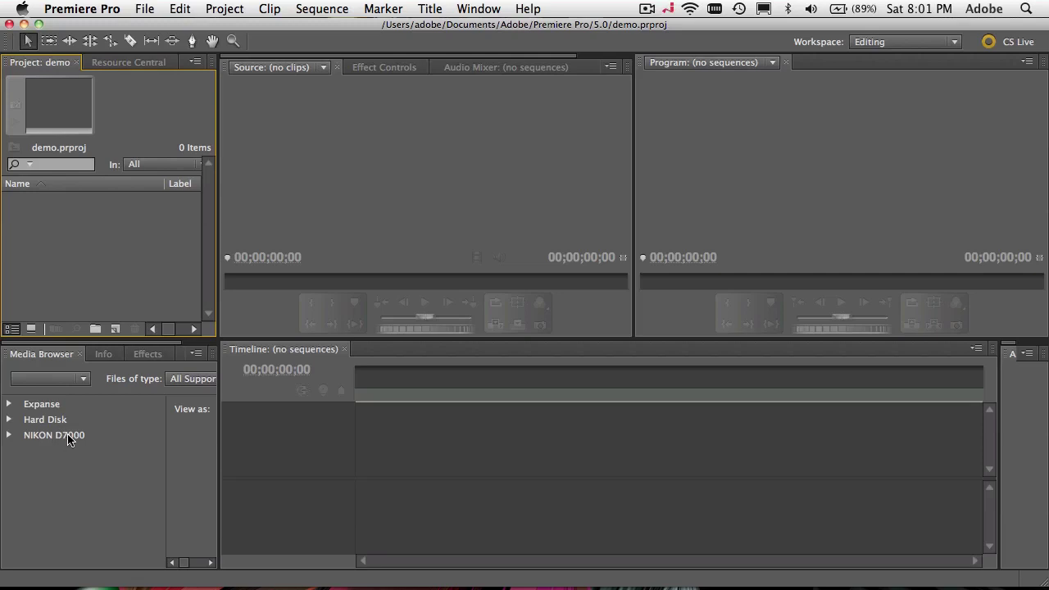
Import _TLW9363.MOV into the project from the 101D7000 folder inside DCIM on the NIKON D7000 card
left_click(68, 439)
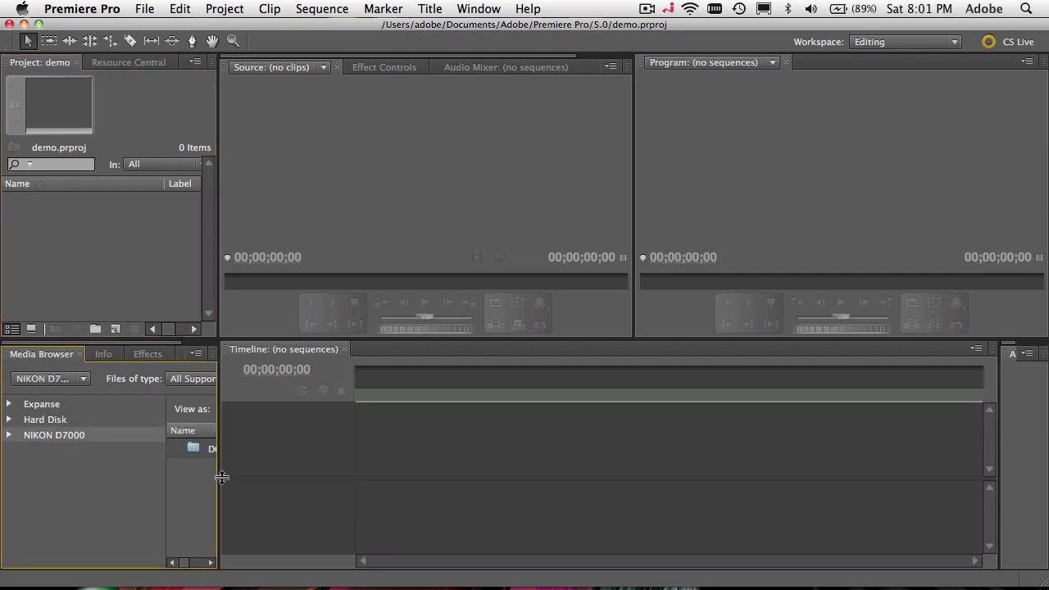
left_click_drag(218, 477, 311, 481)
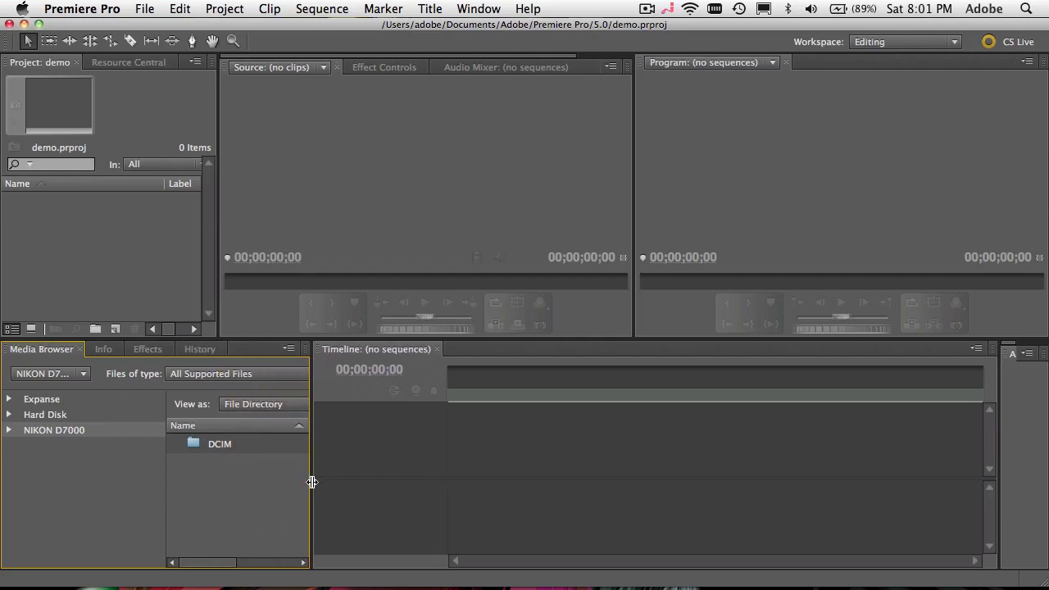
double_click(218, 444)
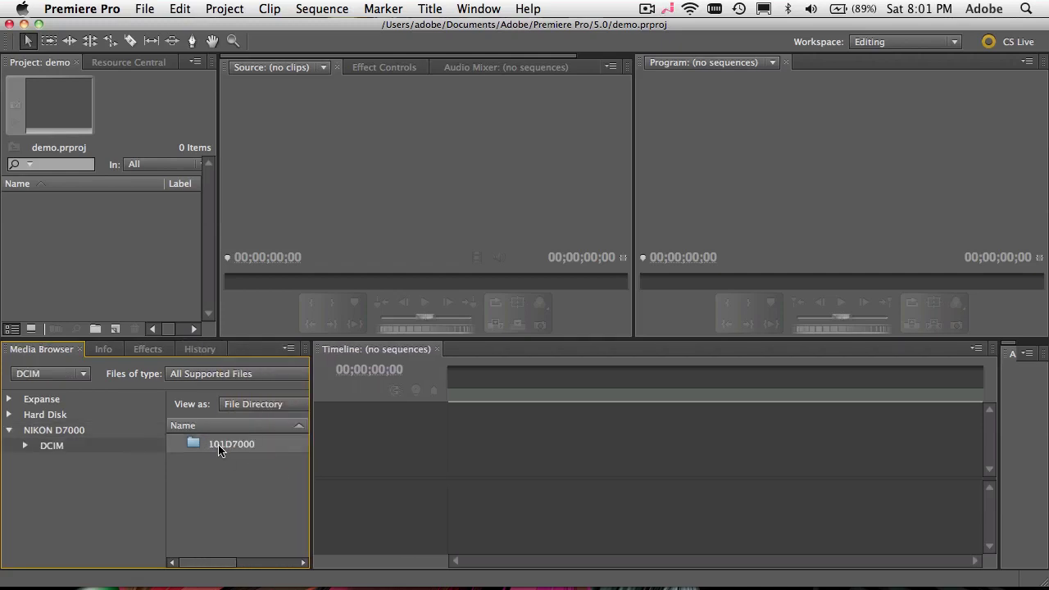
double_click(218, 445)
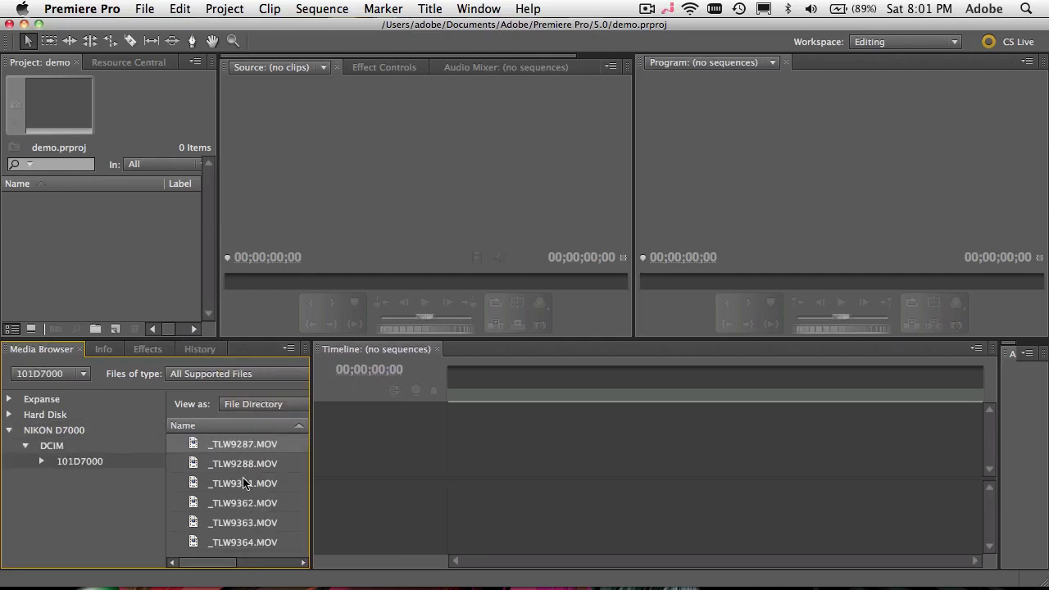
left_click(254, 529)
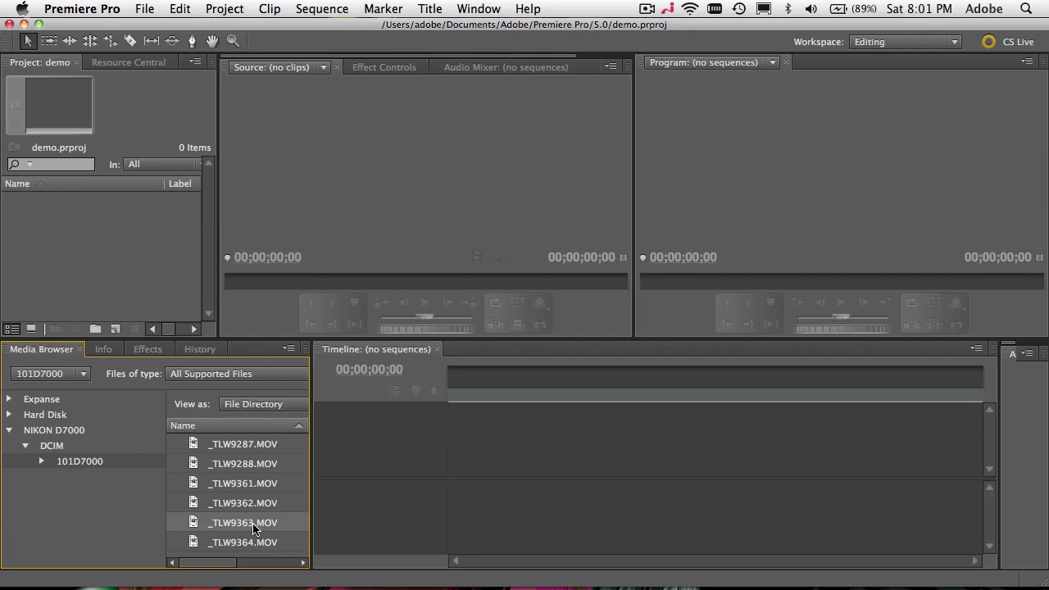
left_click_drag(255, 530, 125, 267)
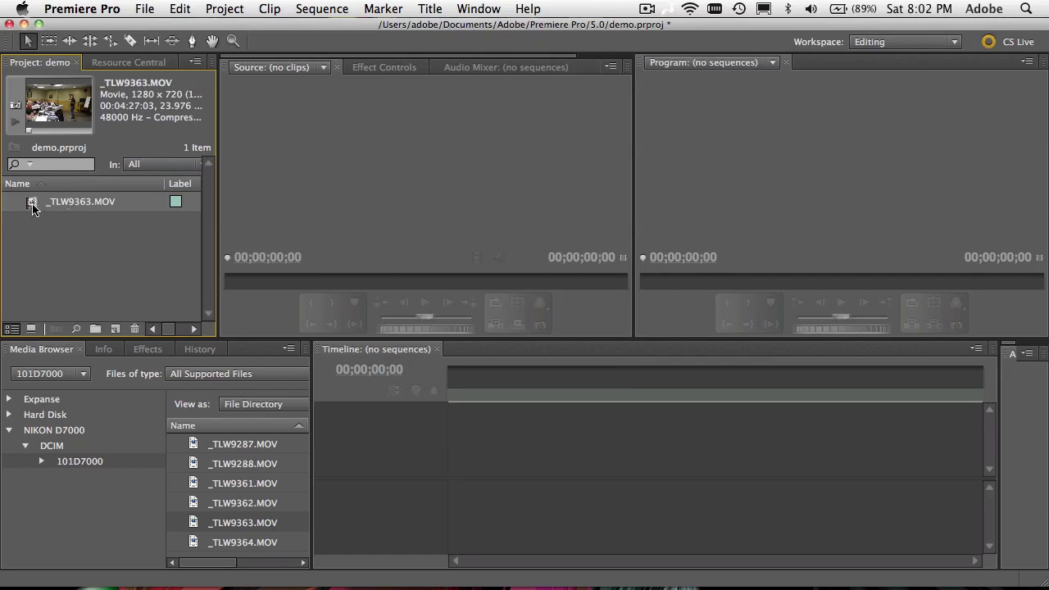
Create a new sequence from the imported _TLW9363.MOV clip so its settings match the footage
key("space")
key("XF86AudioRaiseVolume")
key("XF86AudioRaiseVolume")
key("XF86AudioRaiseVolume")
left_click_drag(33, 208, 95, 270)
left_click_drag(95, 271, 116, 331)
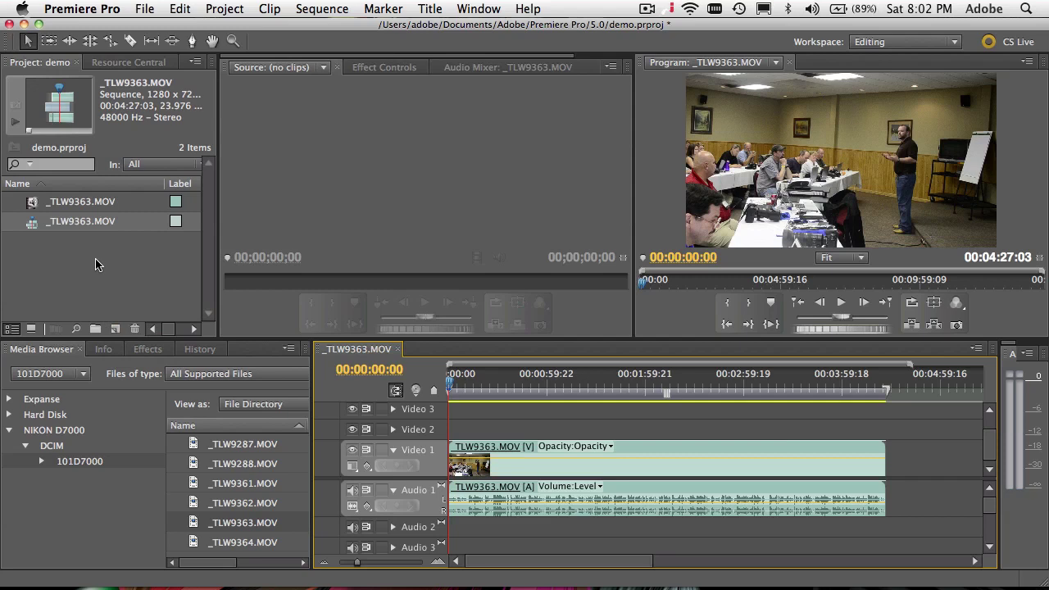
Rename the new sequence with the presenter's first name followed by "from Westcott"
left_click(61, 222)
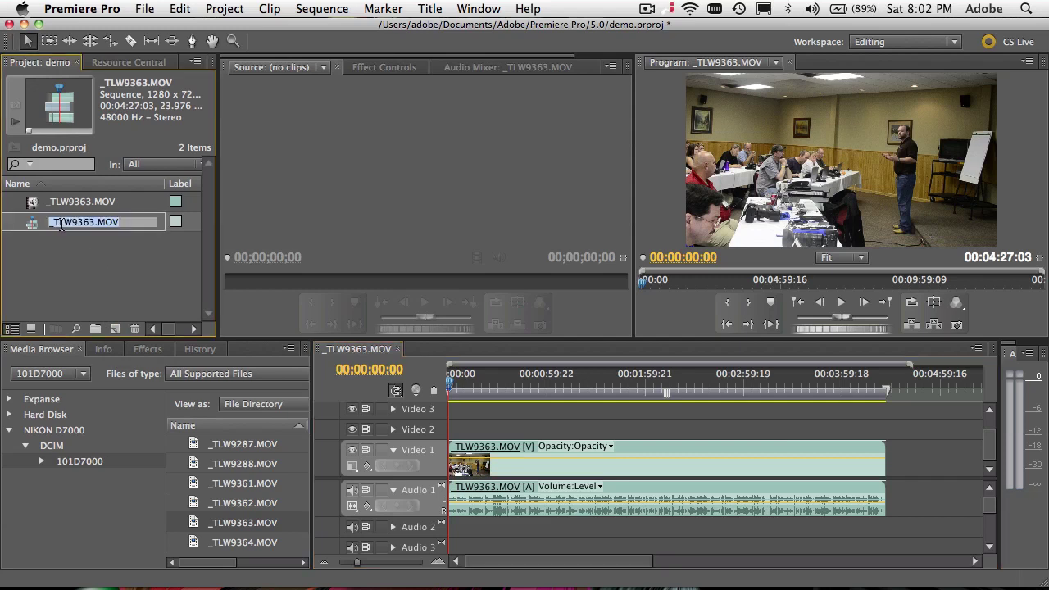
type("John ")
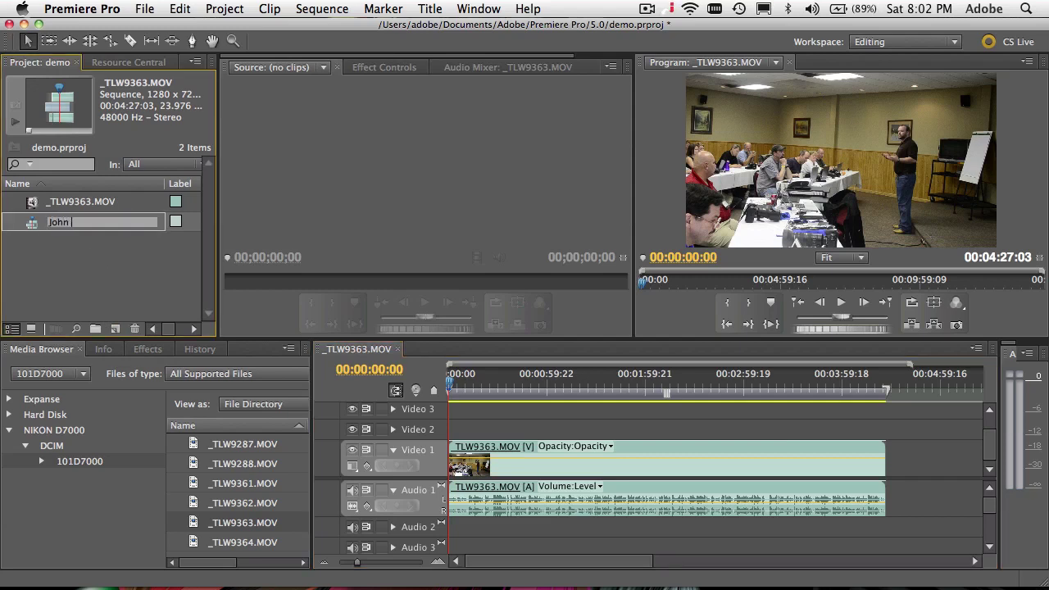
type("from Westcott")
key("Return")
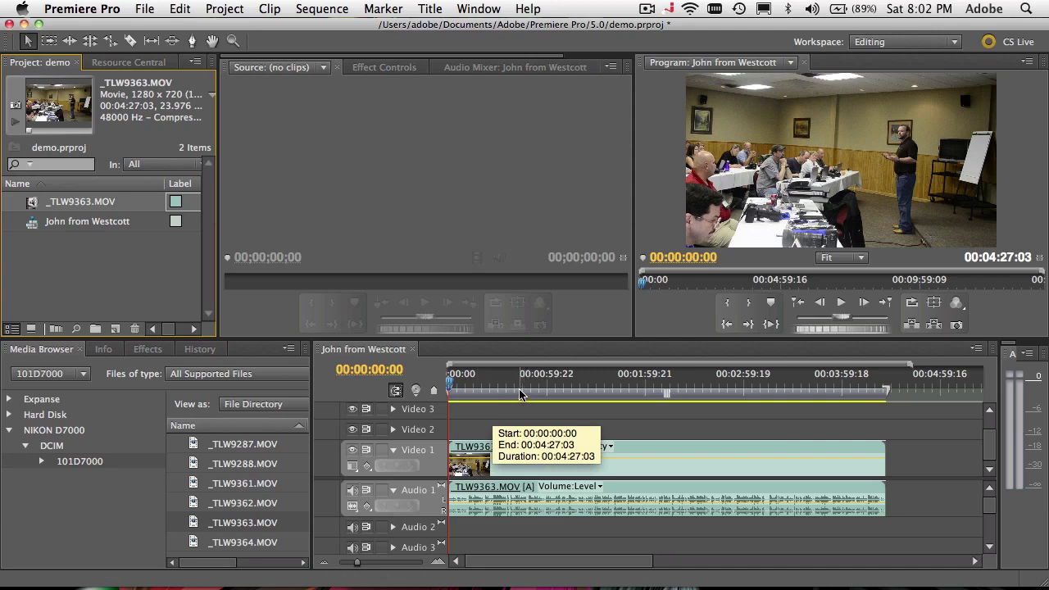
Play short passages of the sequence around 00:03:15 to 00:03:20, and return the playhead to about 00:00:06:12
left_click(773, 393)
key("space")
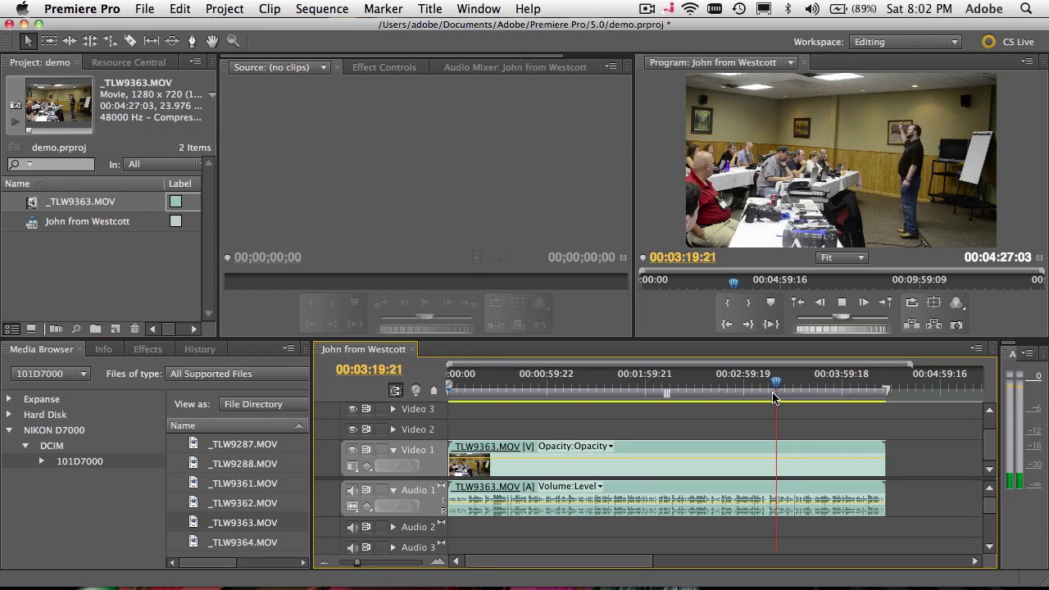
key("space")
left_click(770, 385)
left_click_drag(770, 387, 762, 387)
key("space")
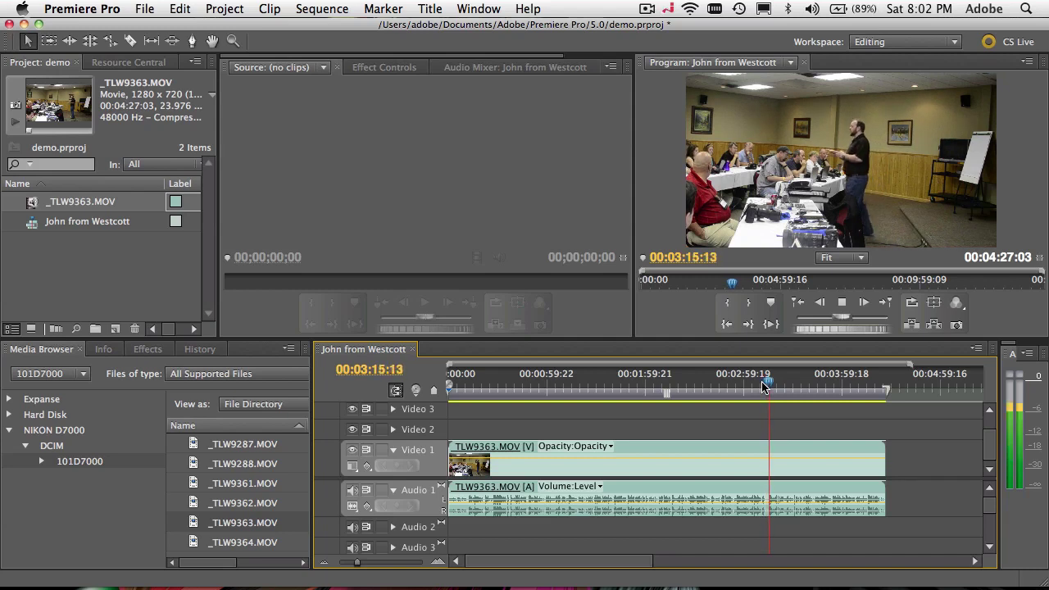
key("space")
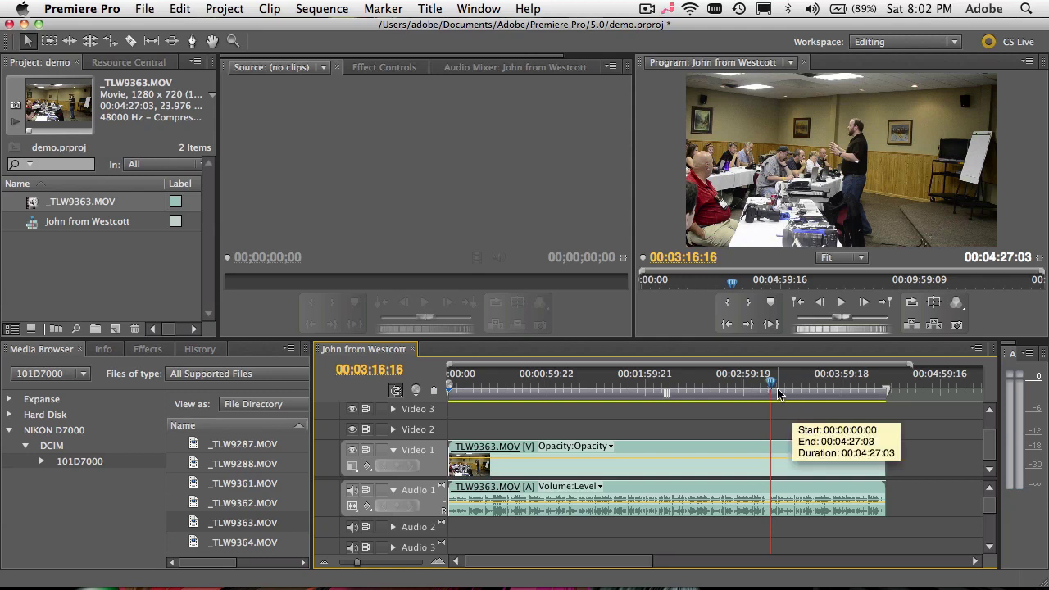
left_click_drag(771, 388, 459, 407)
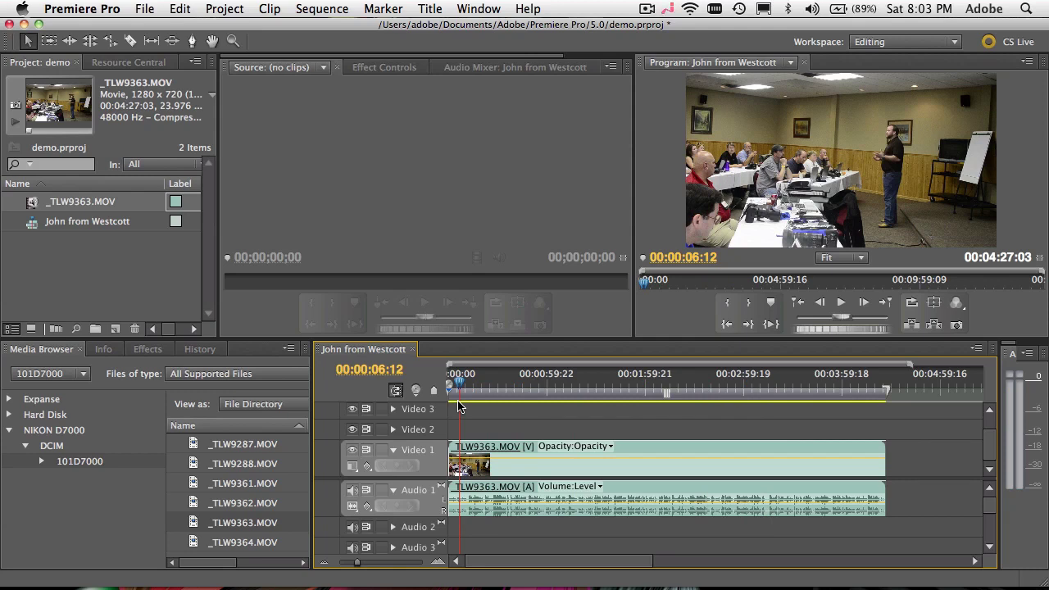
Send the timeline clip's audio to Adobe Soundbooth with Render and Replace, and listen to its first few seconds
right_click(631, 493)
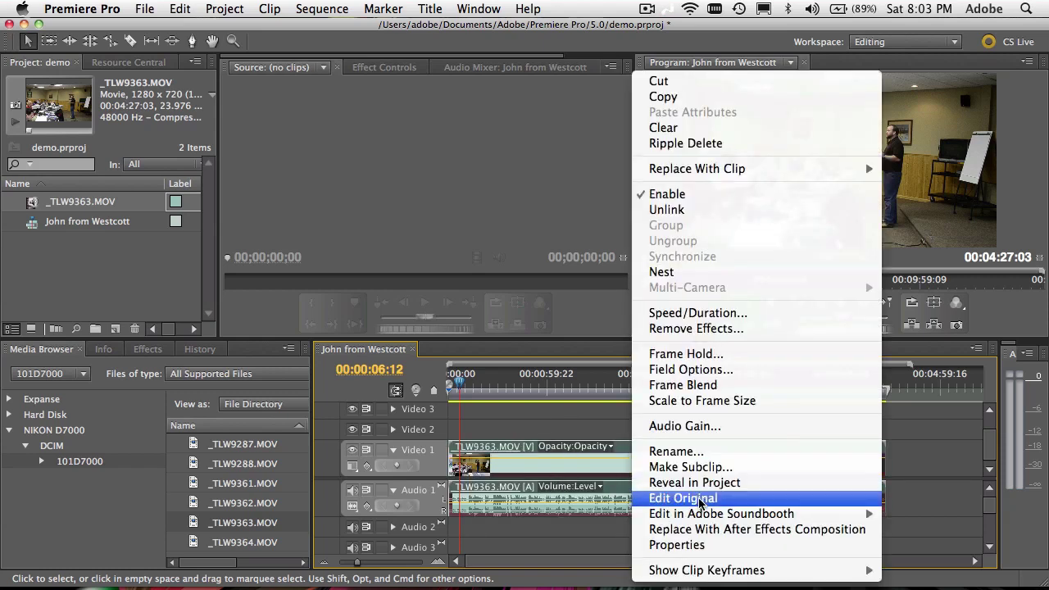
mouse_move(703, 514)
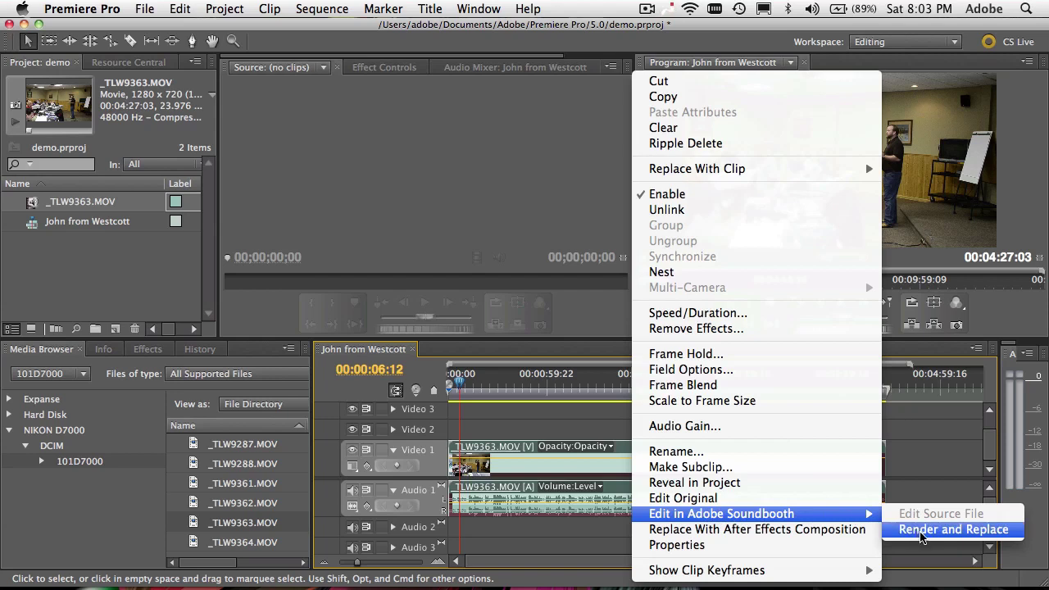
left_click(923, 532)
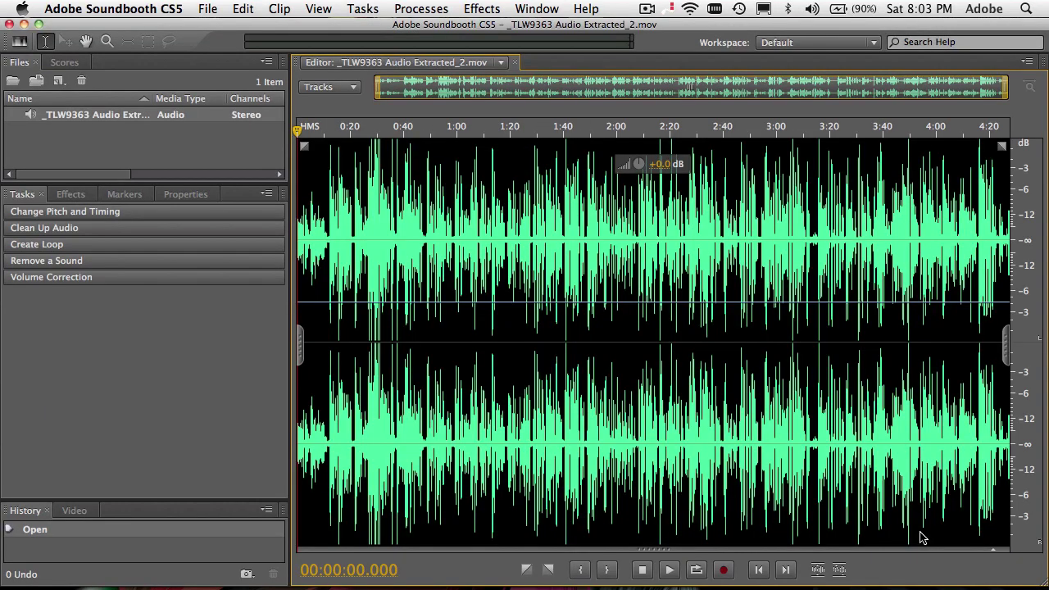
key("space")
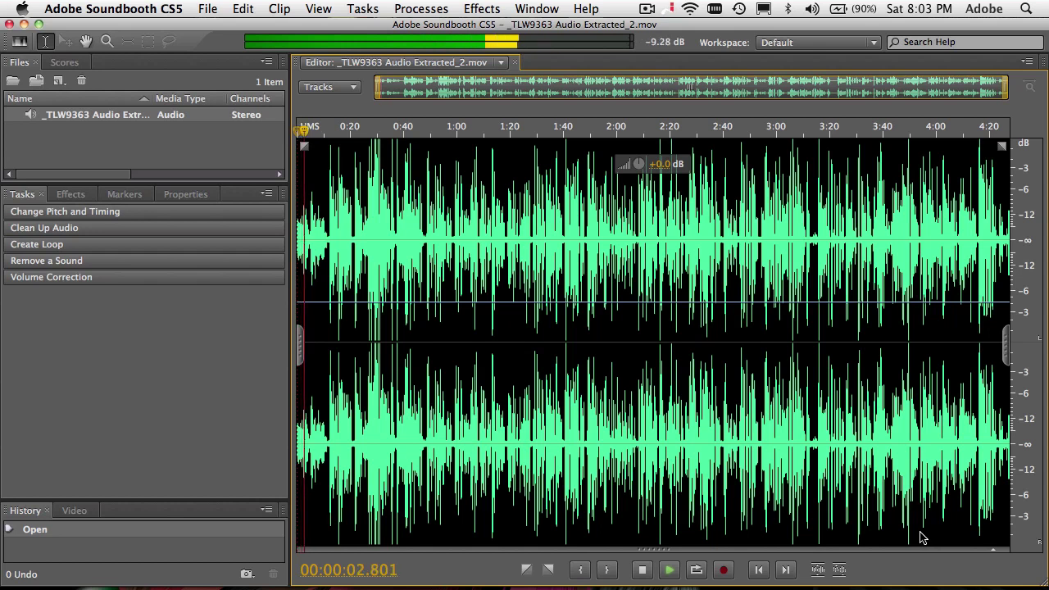
key("space")
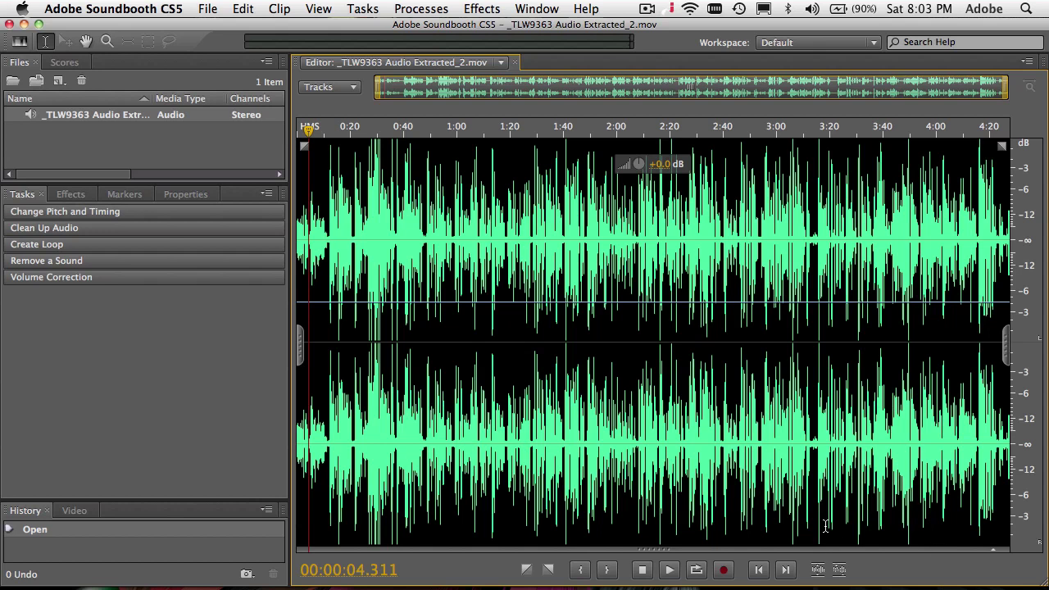
Clean up the background noise with Reduction at 69% and Reduce By at 17.8 dB, comparing slider settings in the preview before applying
left_click(28, 231)
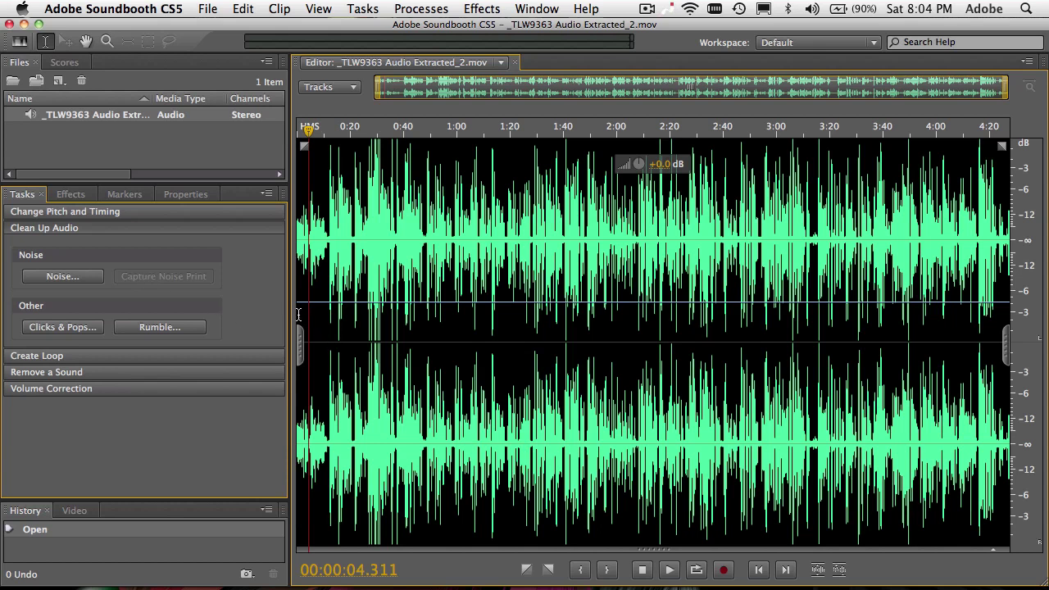
left_click(74, 279)
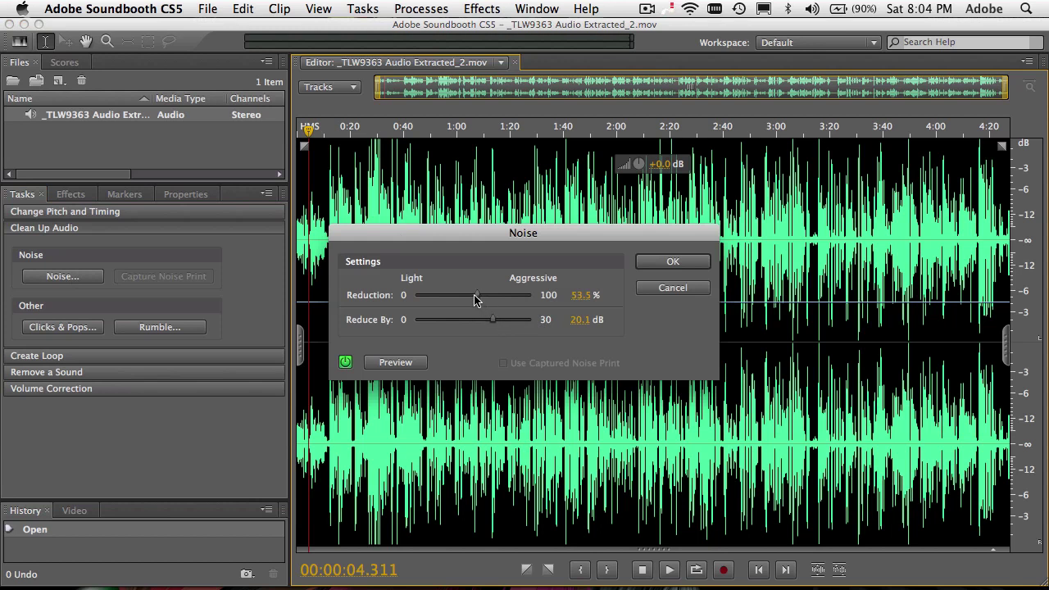
left_click_drag(475, 299, 408, 304)
left_click(395, 363)
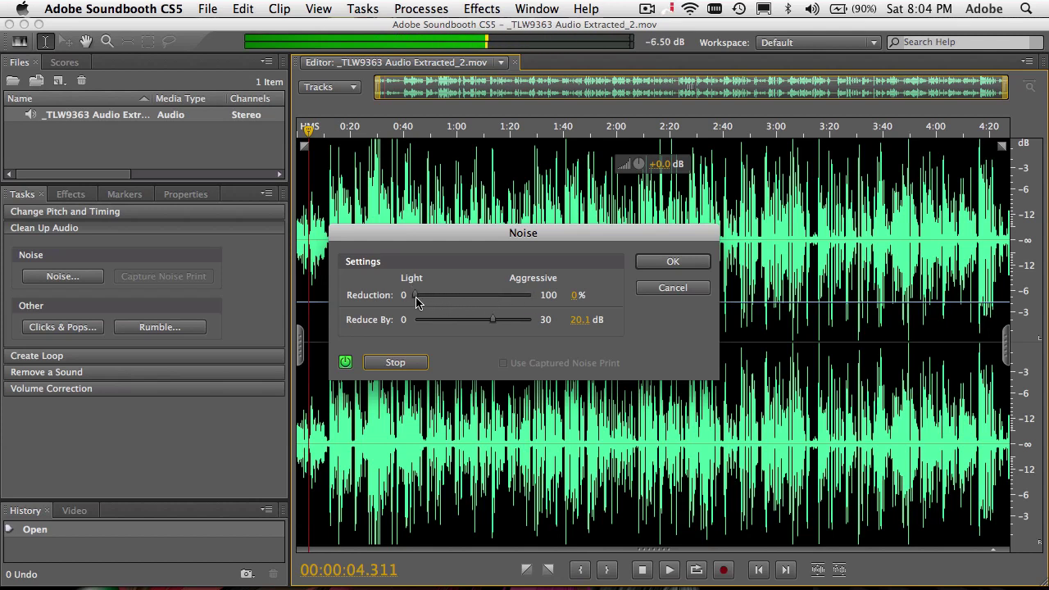
left_click_drag(416, 301, 499, 302)
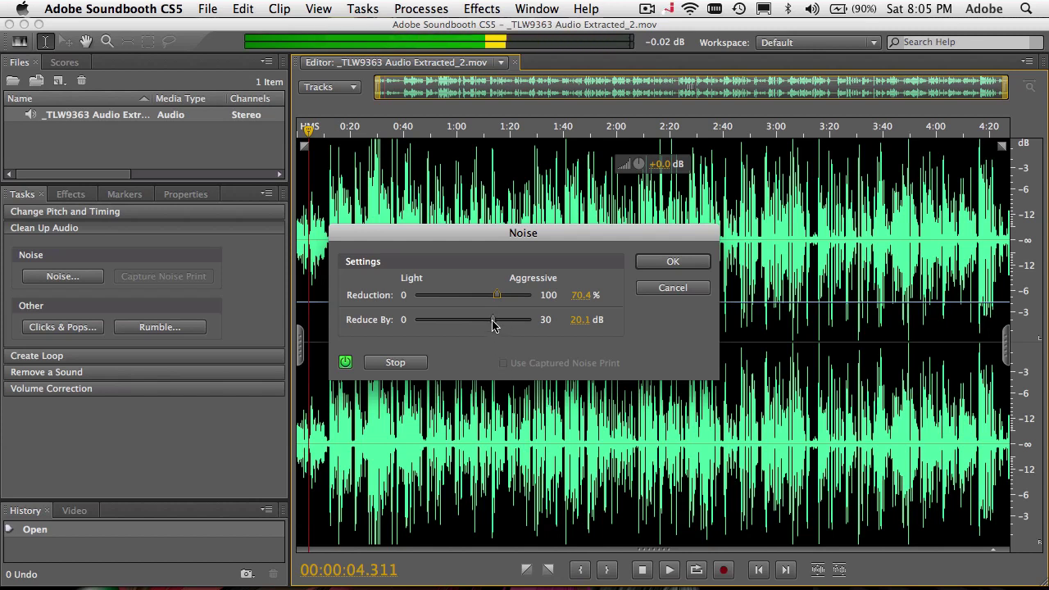
left_click_drag(493, 322, 418, 327)
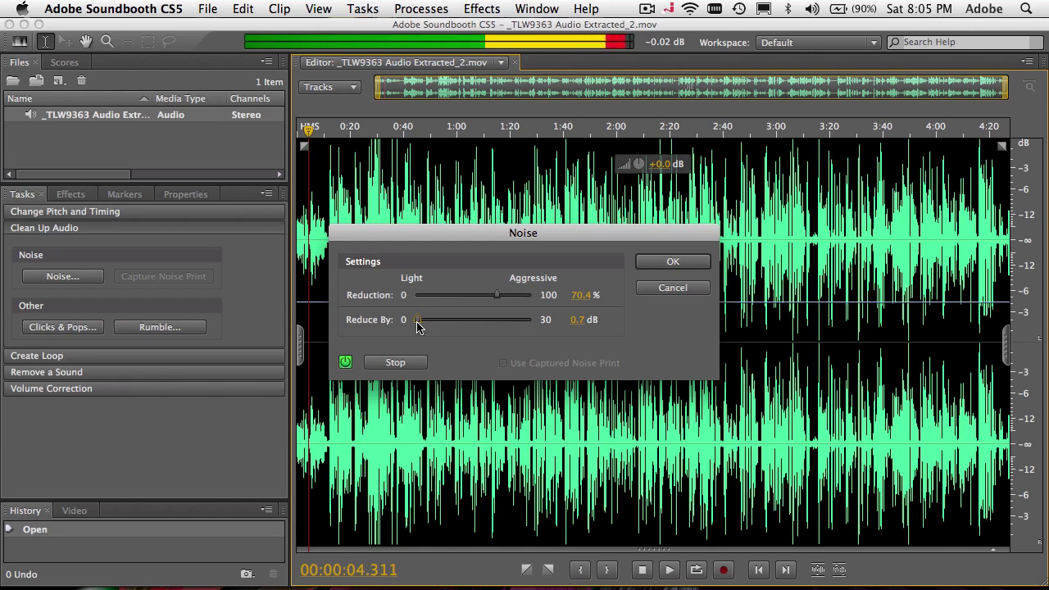
left_click_drag(416, 325, 485, 329)
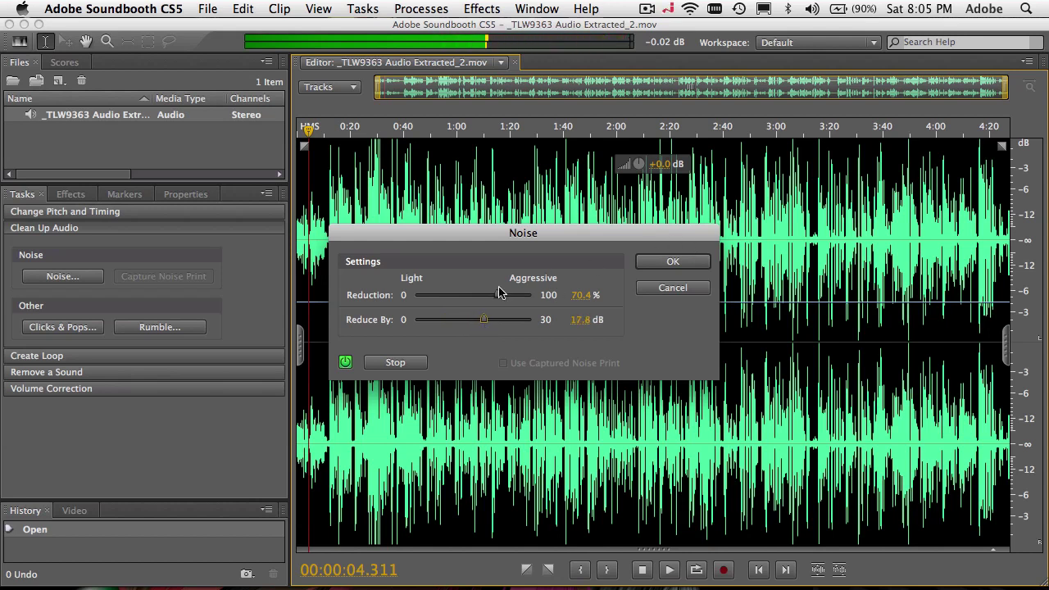
left_click_drag(497, 300, 530, 302)
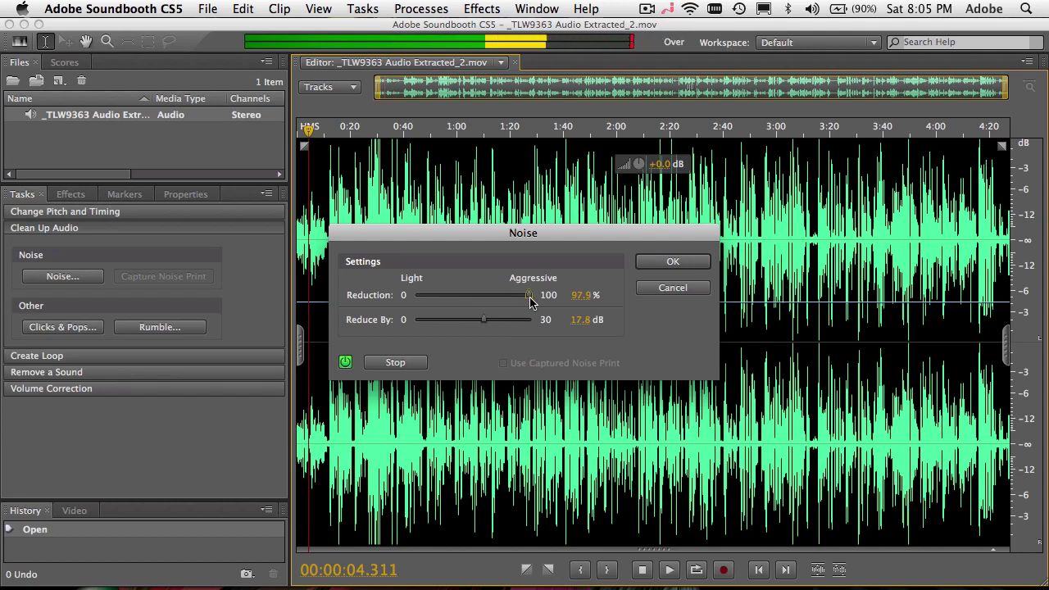
left_click_drag(530, 302, 496, 302)
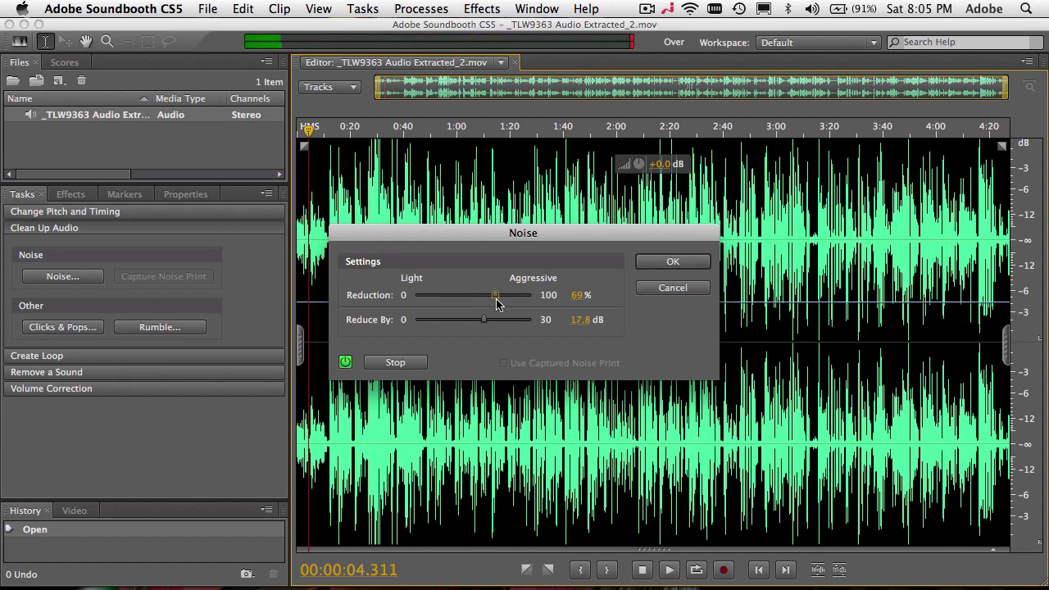
left_click(669, 262)
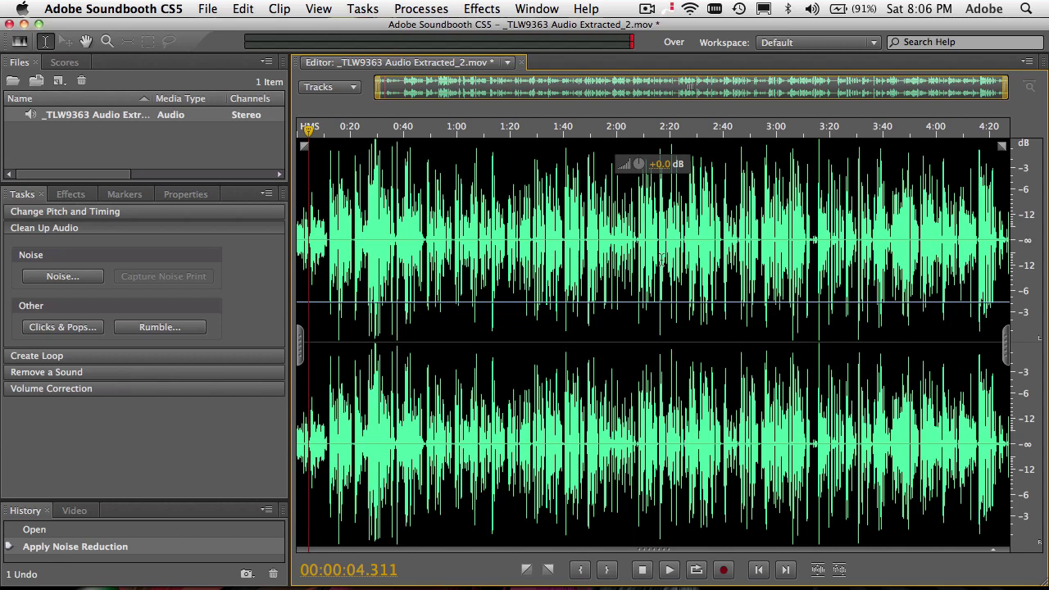
Remove clicks and pops from the audio at 55.6%, previewing from the lightest setting upward before applying
left_click(63, 328)
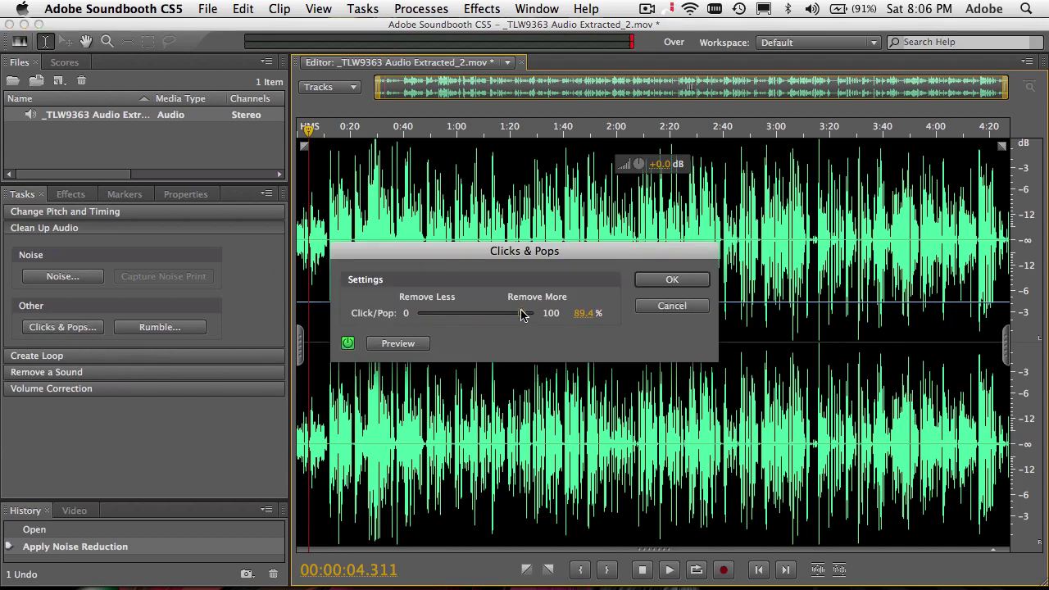
left_click_drag(521, 315, 410, 316)
left_click(412, 343)
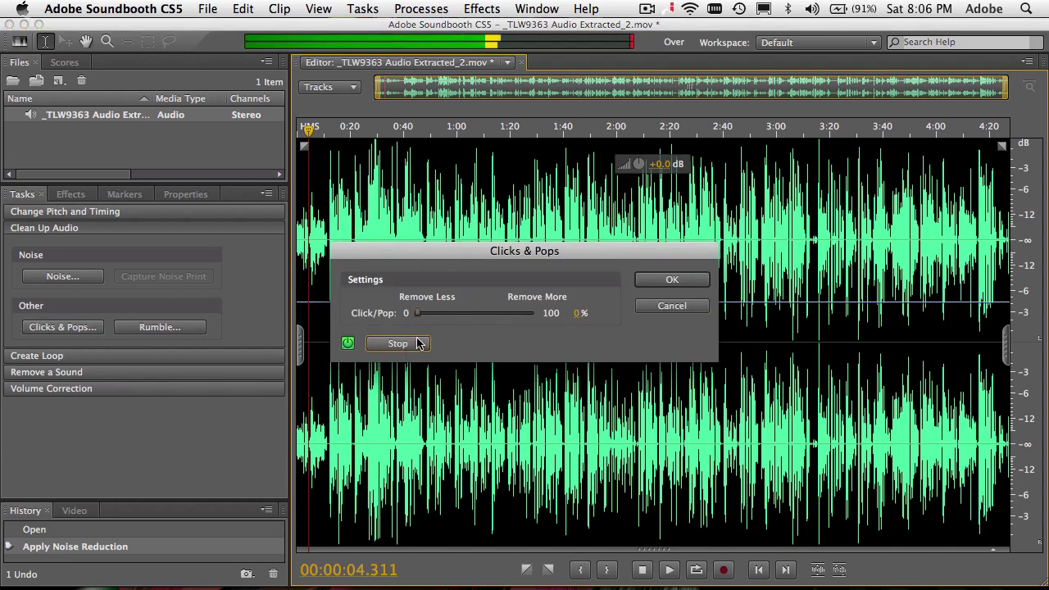
left_click(418, 315)
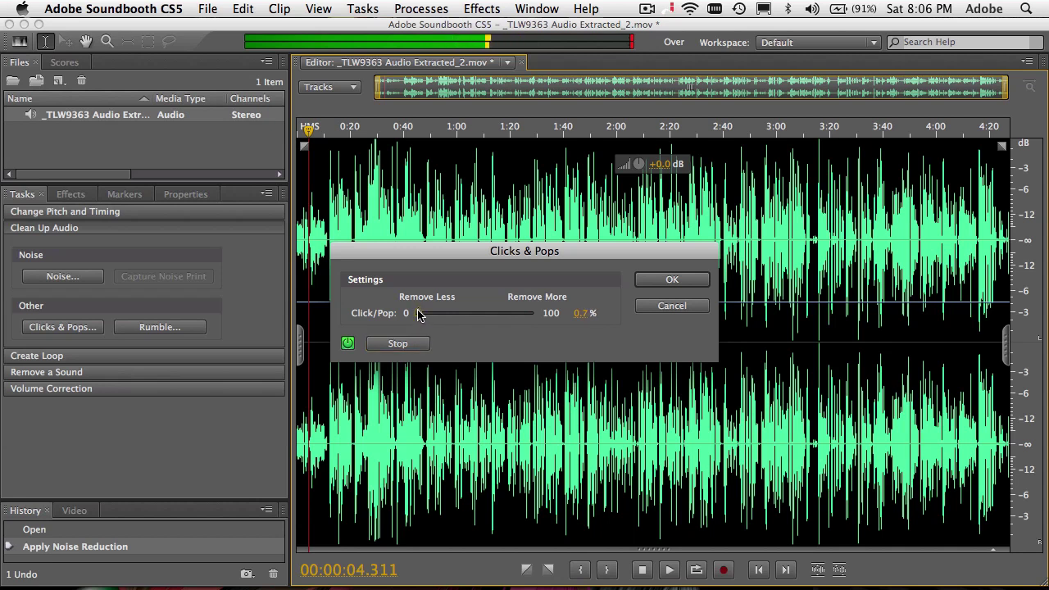
left_click_drag(418, 314, 483, 316)
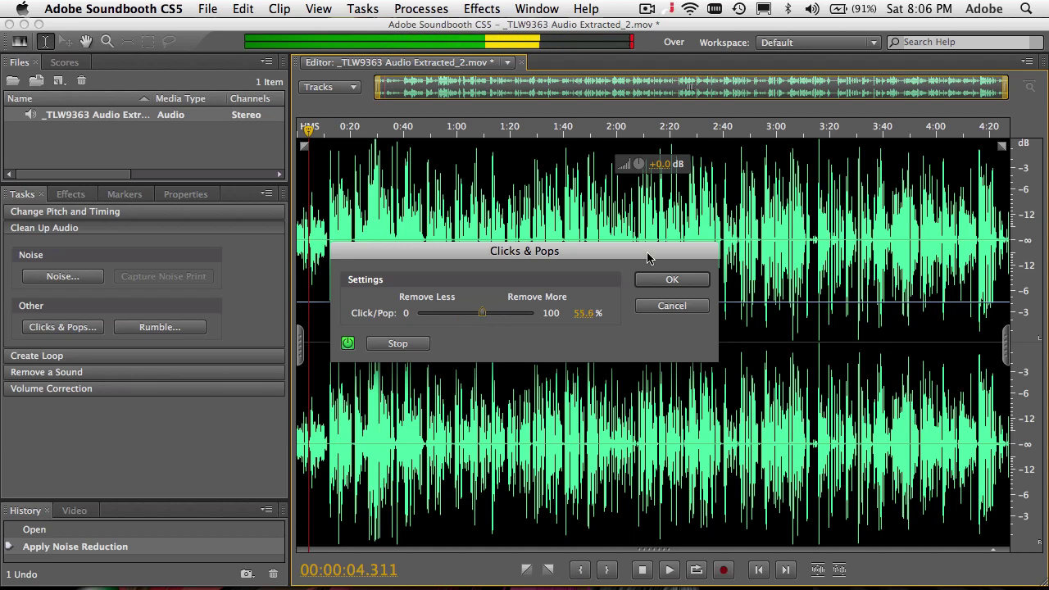
left_click(685, 281)
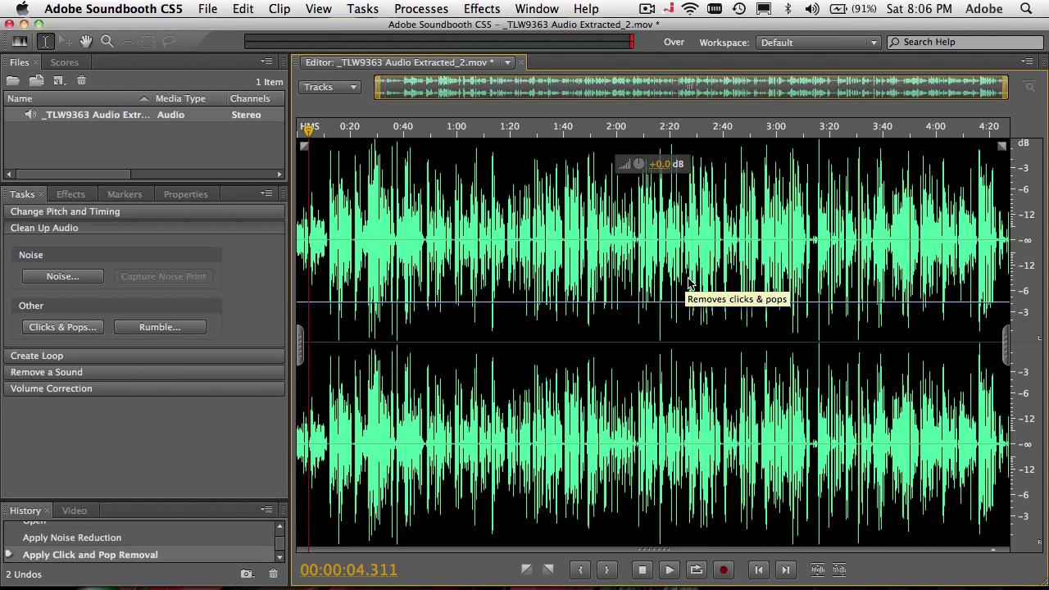
Equalize the volume levels across the entire extracted audio file
mouse_move(836, 587)
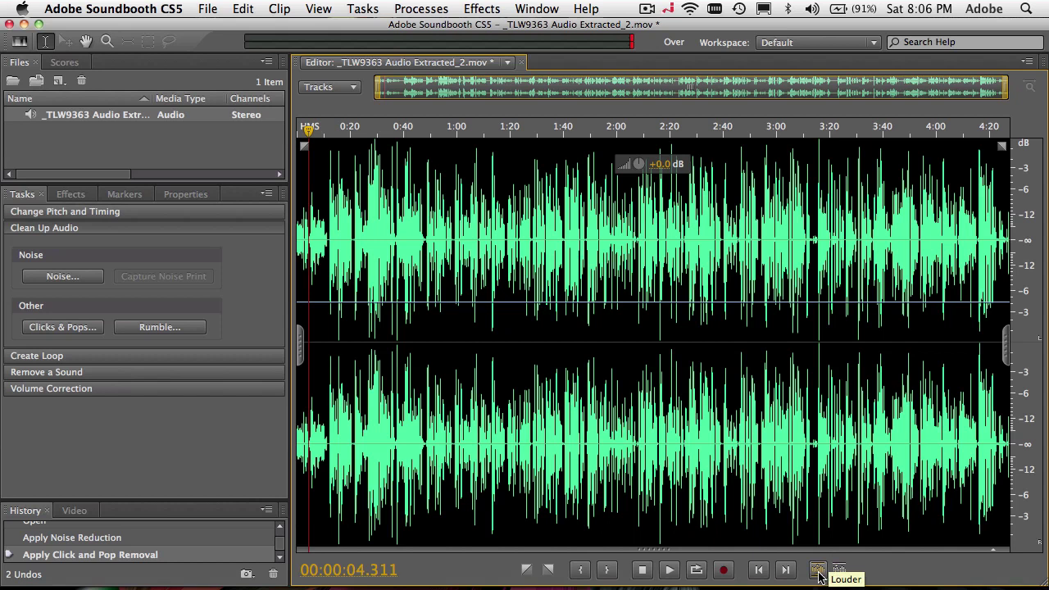
left_click(837, 571)
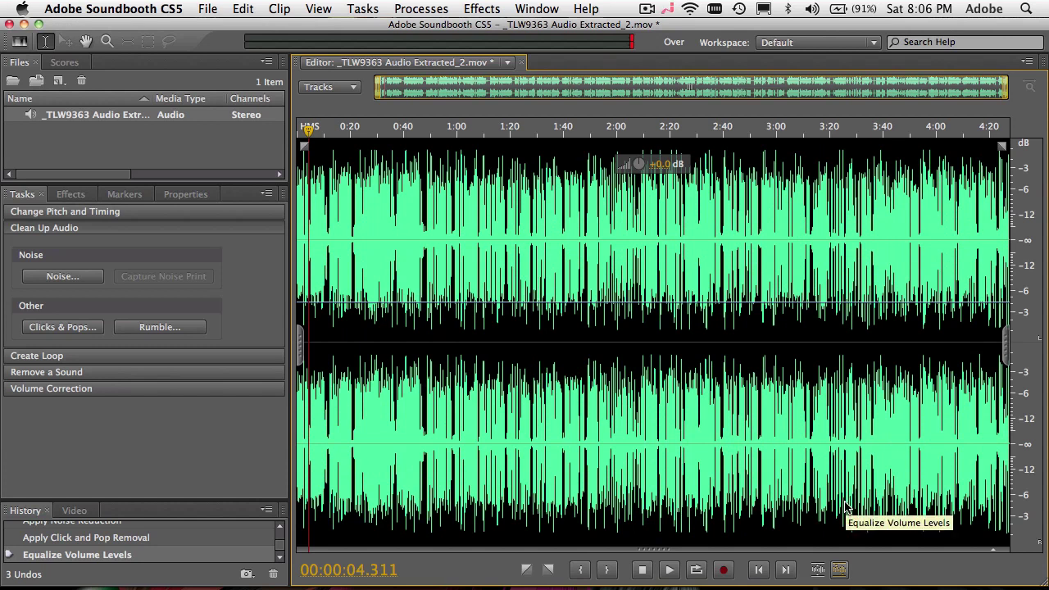
Play back the equalized audio, lower the whole file's amplitude by 7 dB, and listen to the result
key("space")
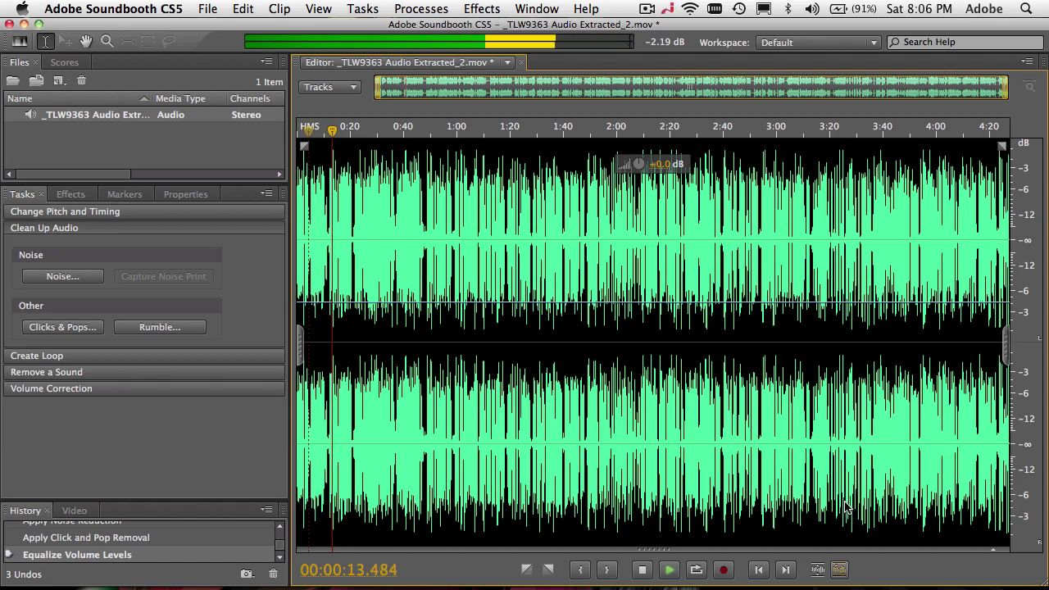
key("space")
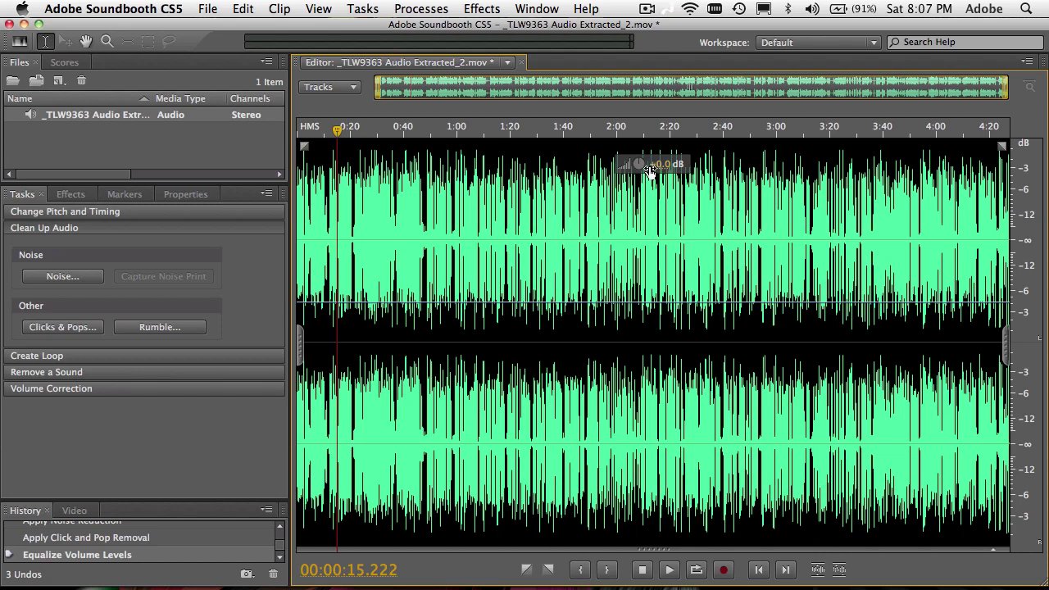
left_click_drag(660, 171, 623, 173)
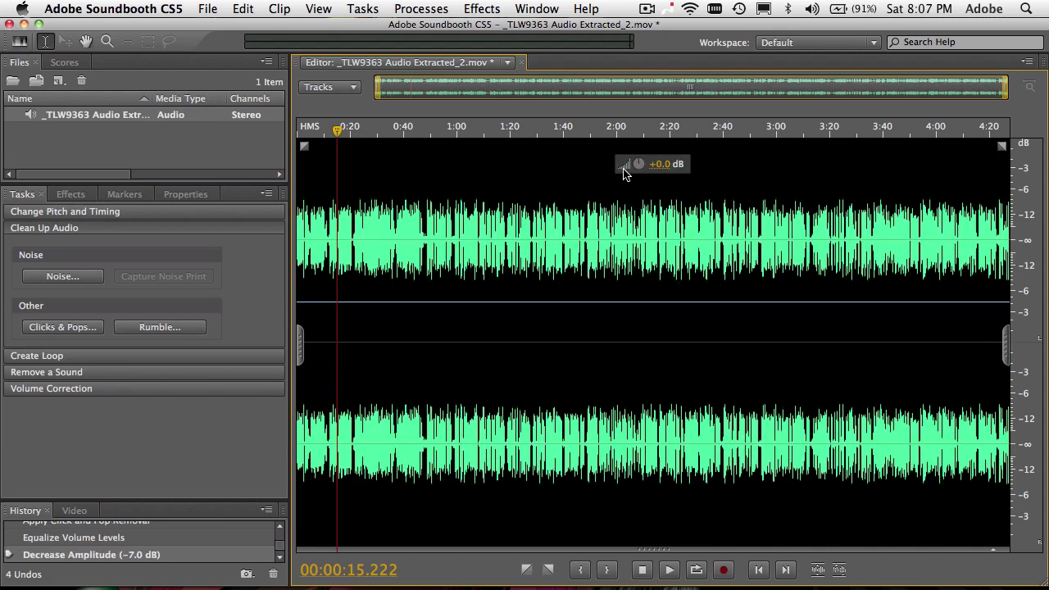
key("space")
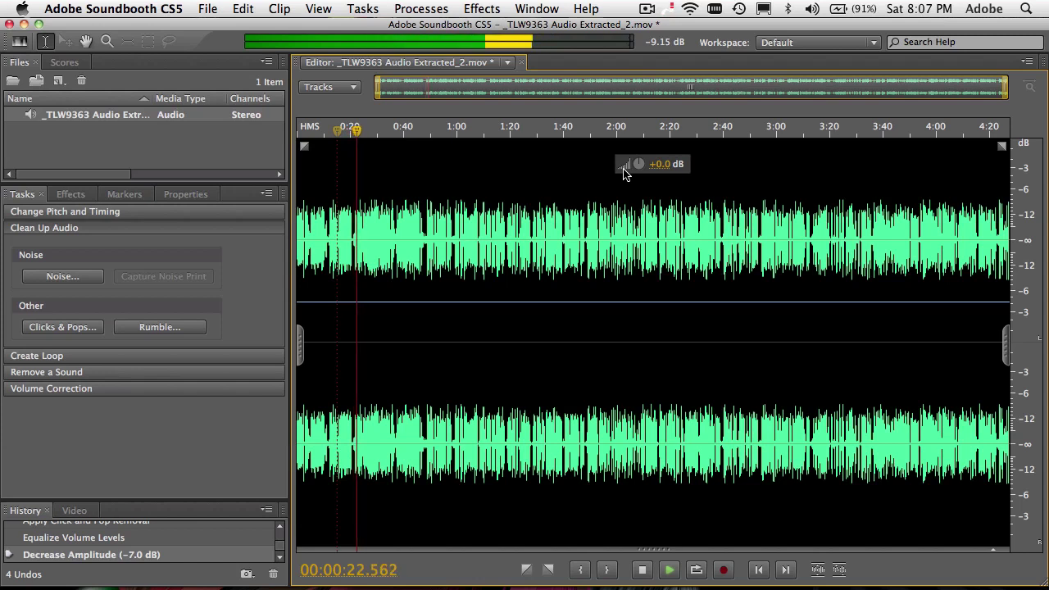
key("space")
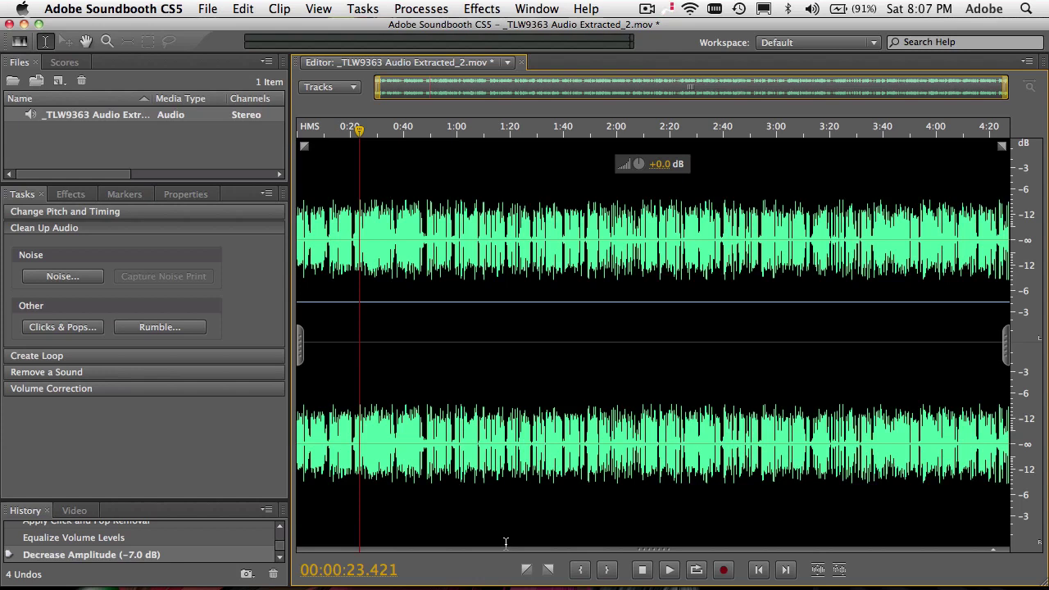
Close the extracted audio file, saving its changes, and return to Premiere Pro
key("super+w")
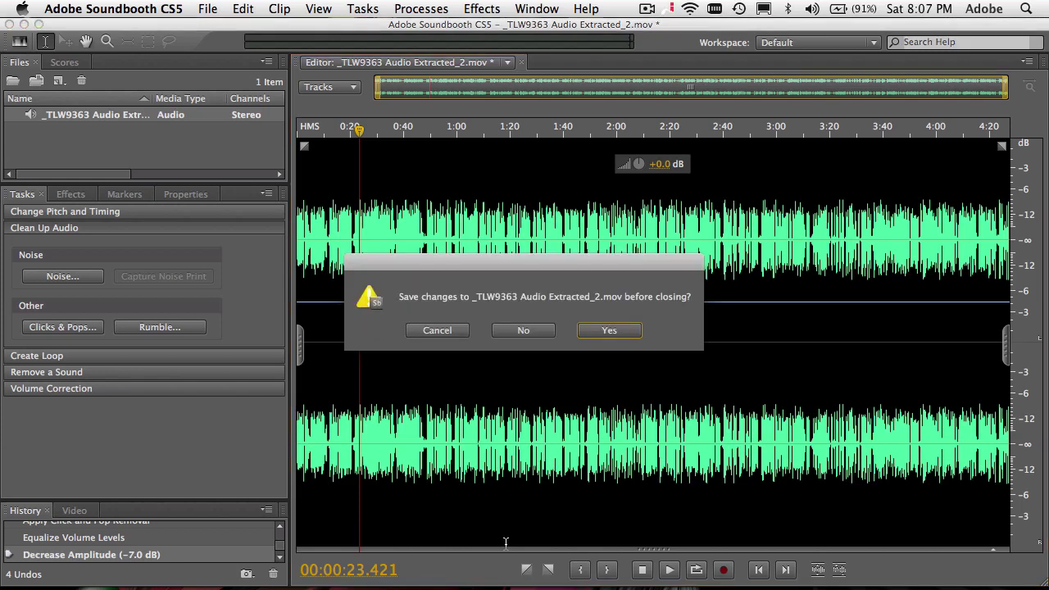
left_click(603, 339)
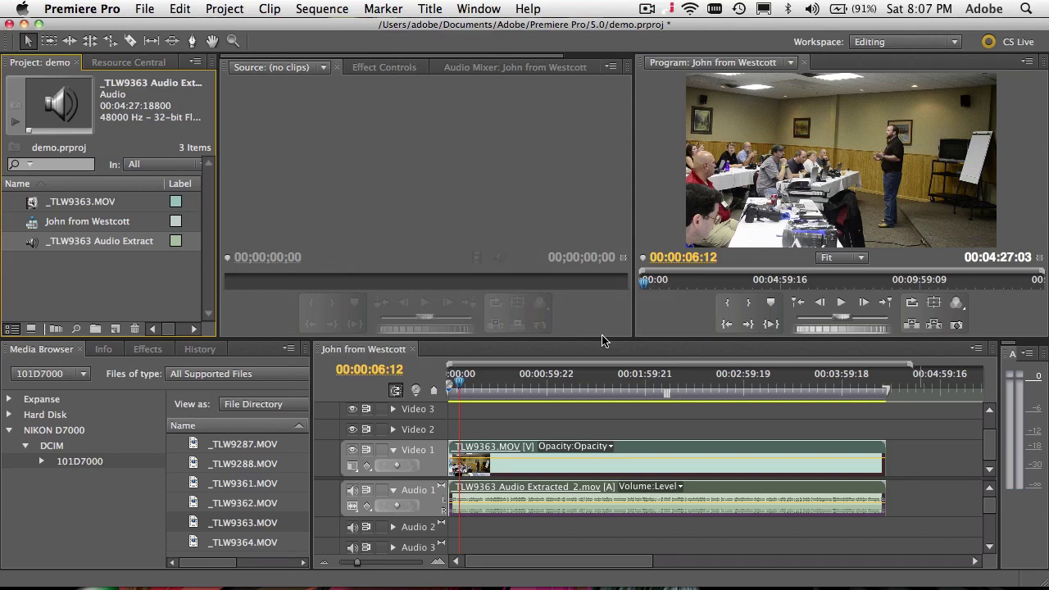
Select the original _TLW9363.MOV clip in the project, then play the first six seconds of the sequence with its cleaned audio
left_click(34, 205)
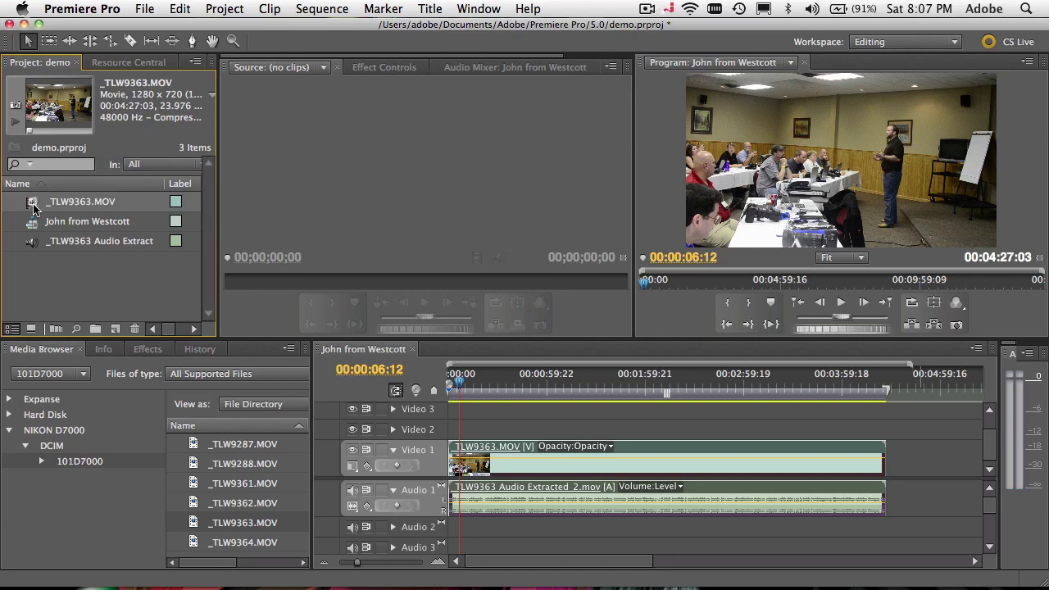
left_click(451, 381)
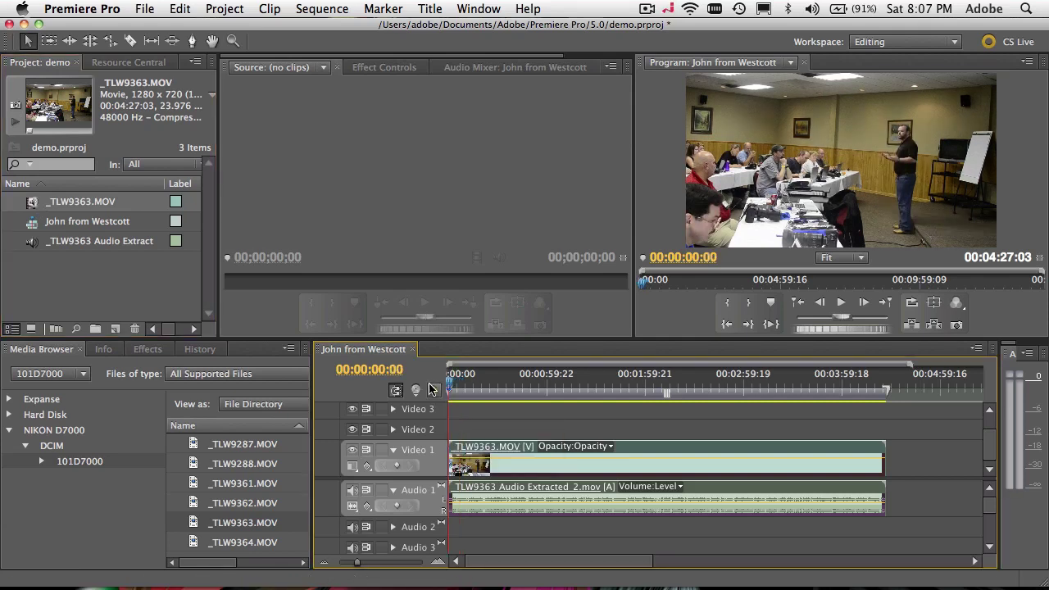
key("space")
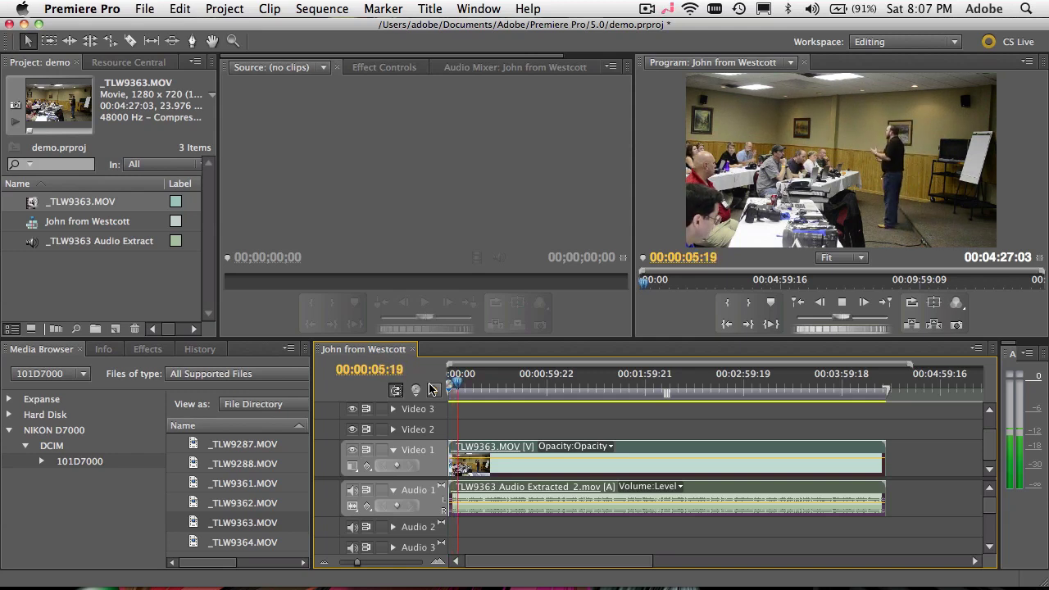
key("space")
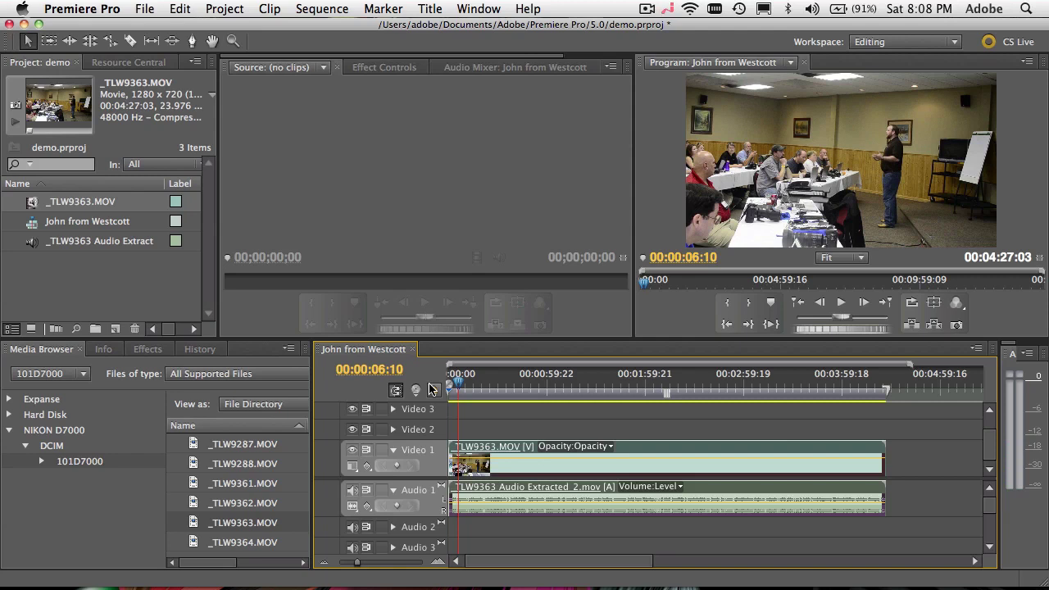